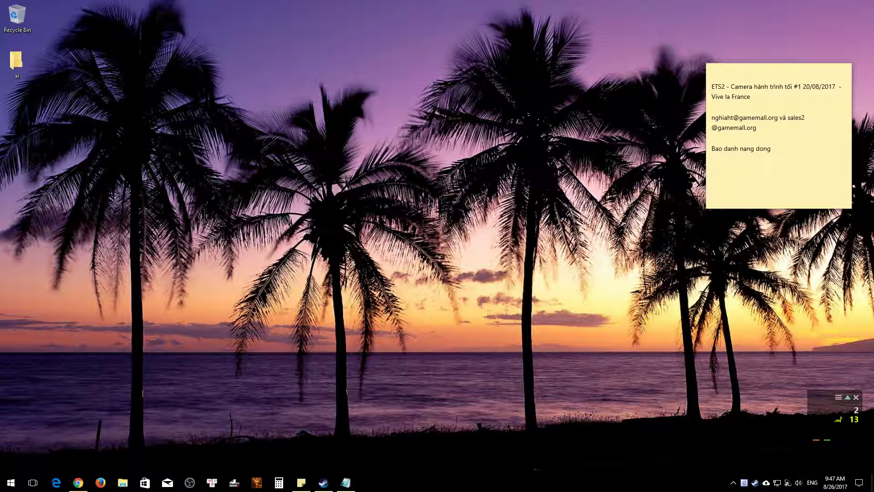
Check the combined size of all ProMods files in the mod folder of Documents\Euro Truck Simulator 2
key(super+e)
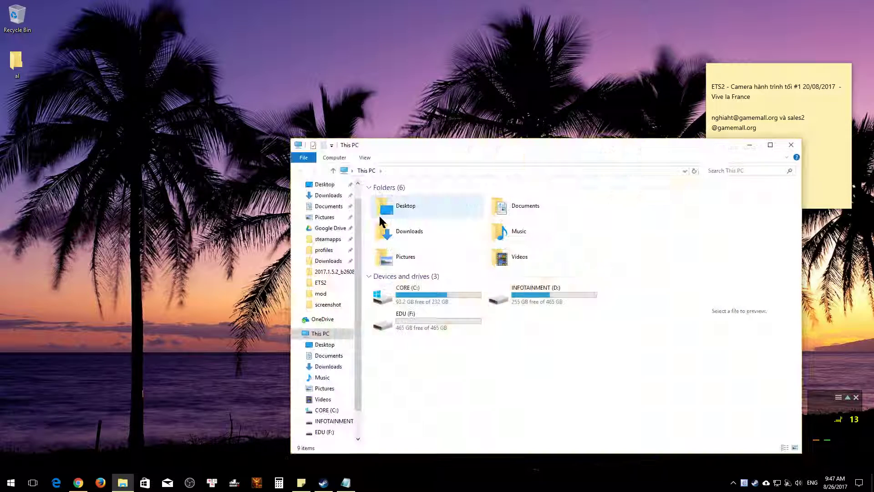
click(328, 206)
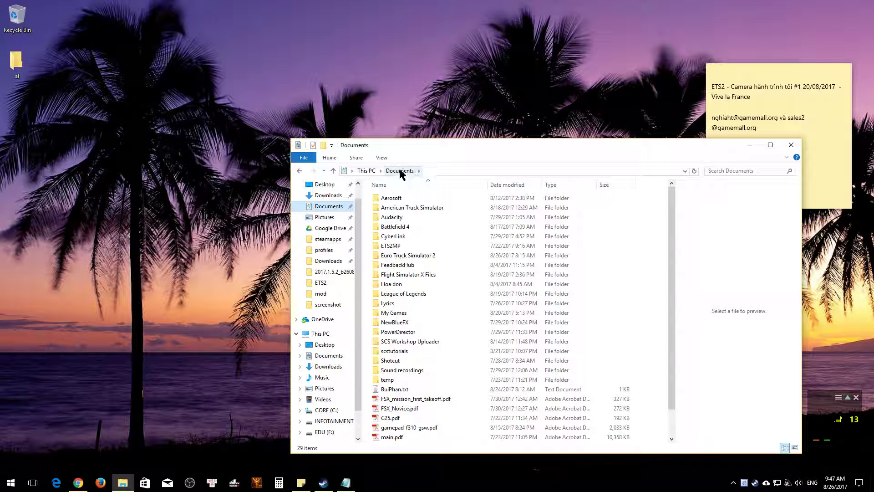
double_click(411, 255)
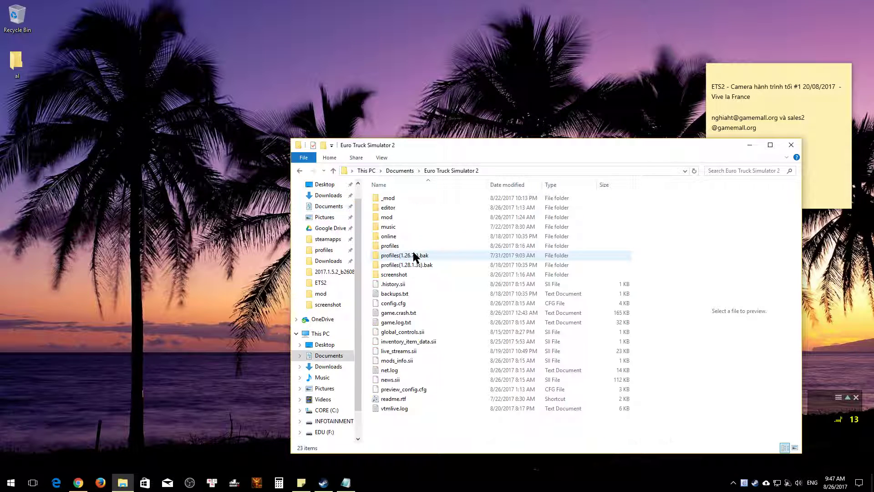
double_click(398, 217)
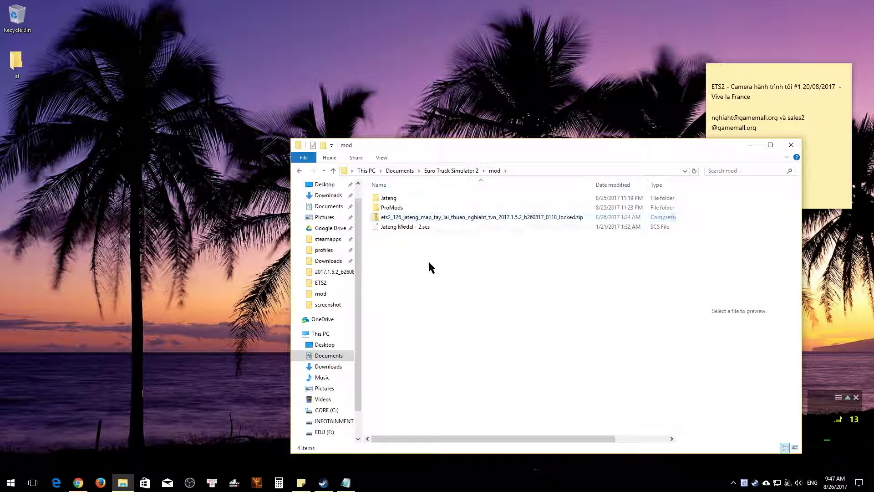
double_click(391, 208)
key(ctrl+a)
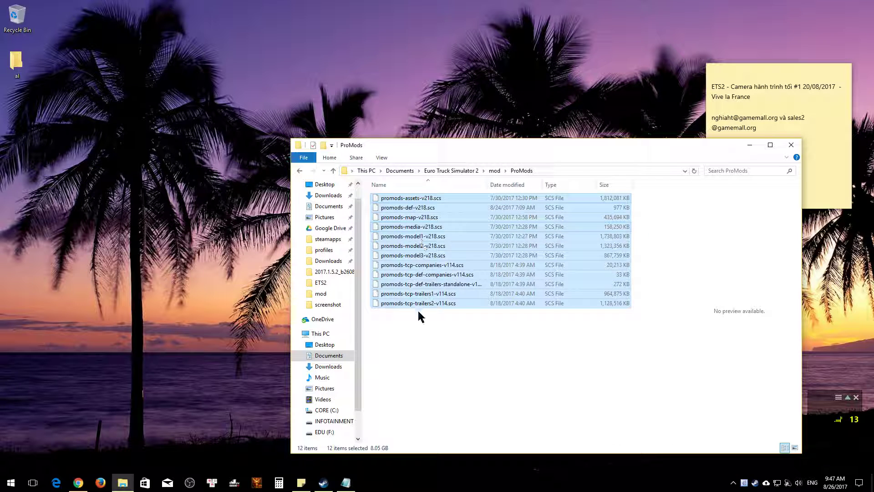
click(409, 395)
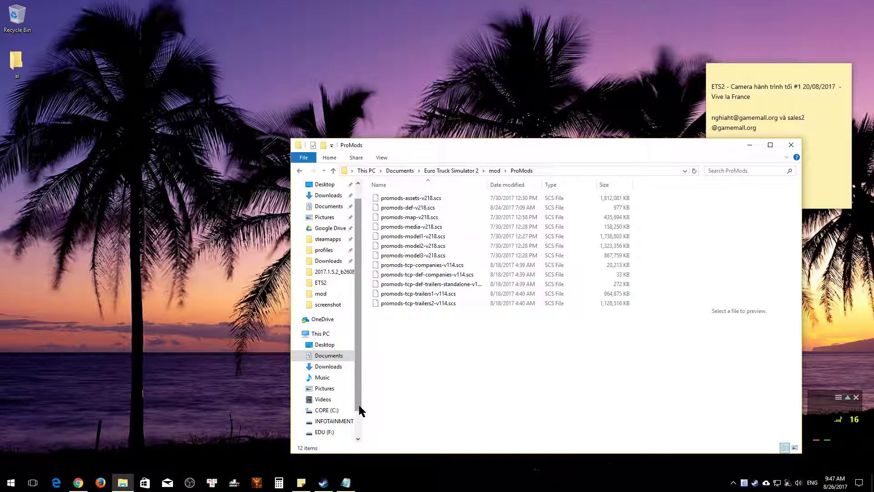
Create a folder named NewETS2 in the root of the INFOTAINMENT (D:) drive
click(334, 421)
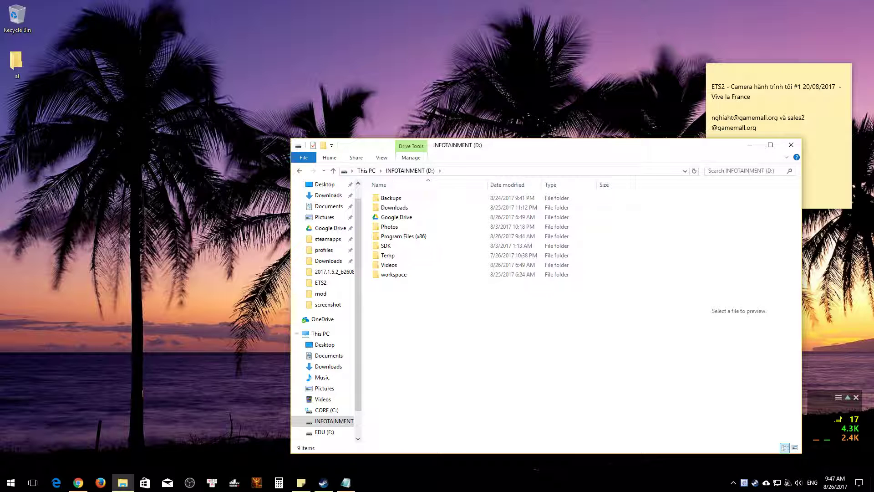
right_click(416, 305)
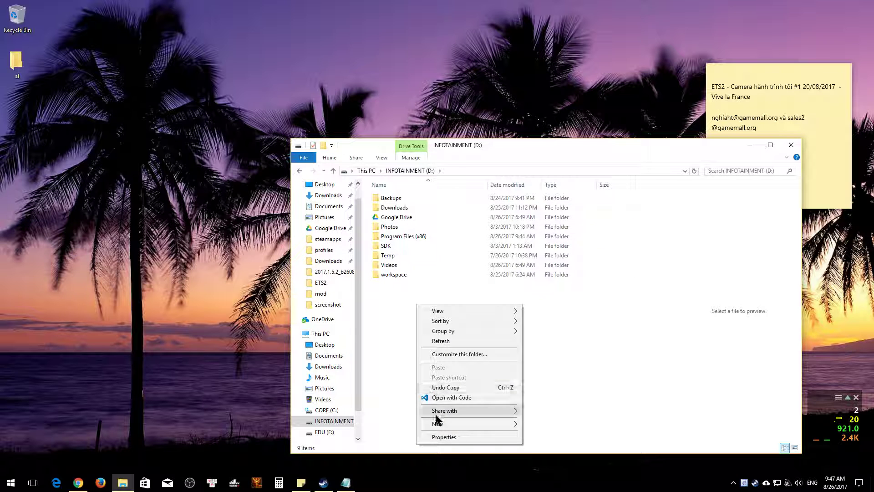
mouse_move(442, 423)
click(544, 357)
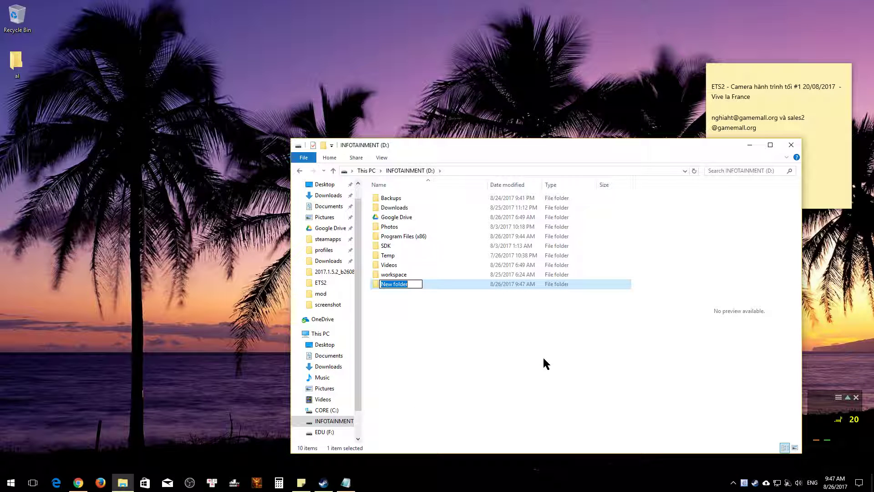
text(NewETS2)
key(Return)
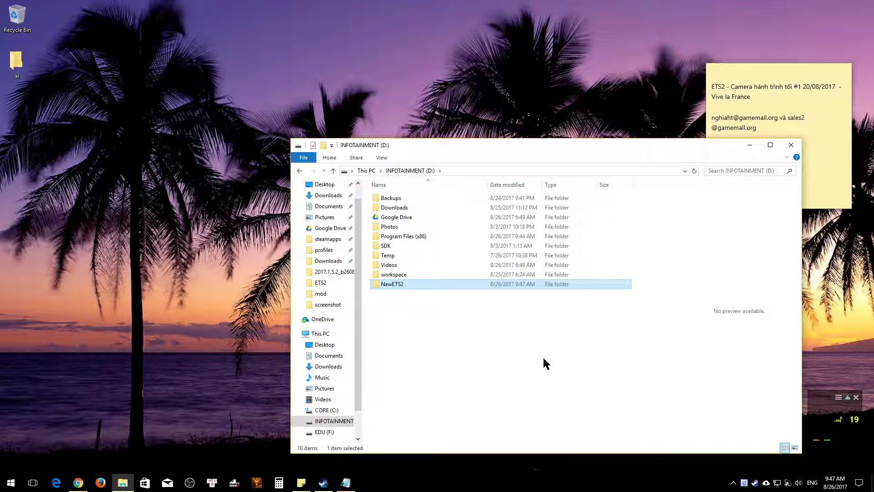
click(447, 318)
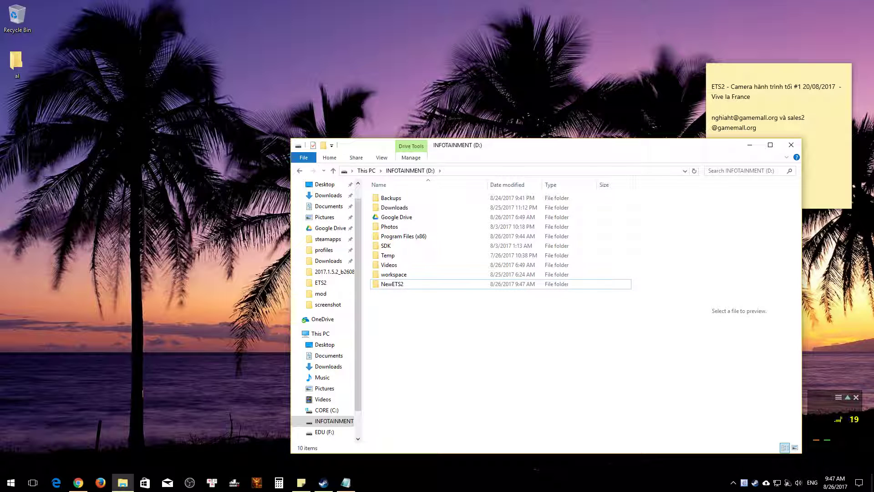
Switch to the Steam library and browse the local files of Euro Truck Simulator 2 from its properties
right_click(754, 483)
click(765, 409)
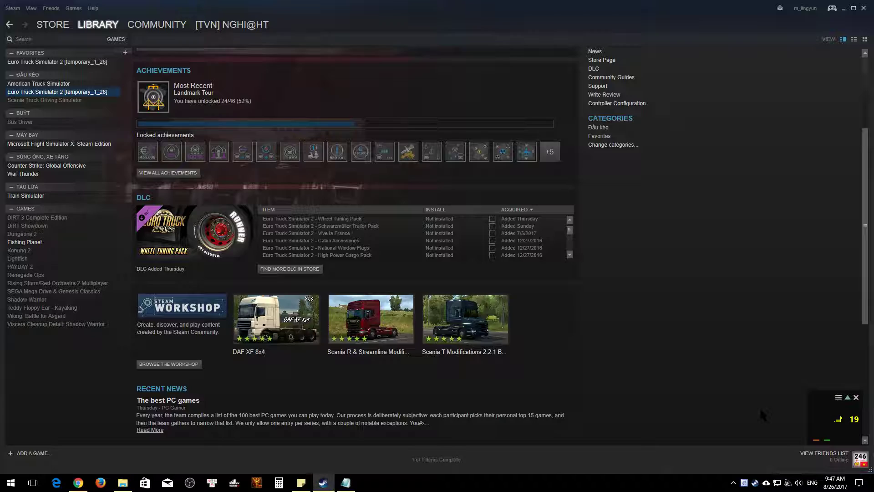
right_click(95, 92)
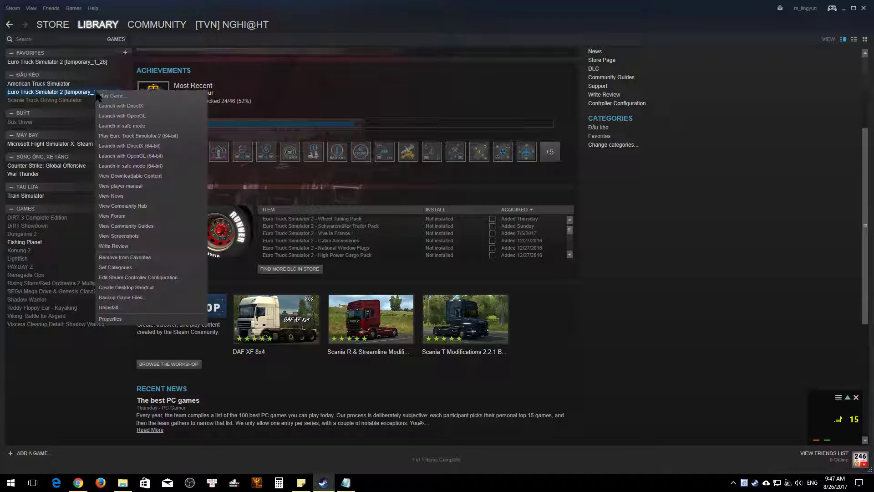
click(117, 321)
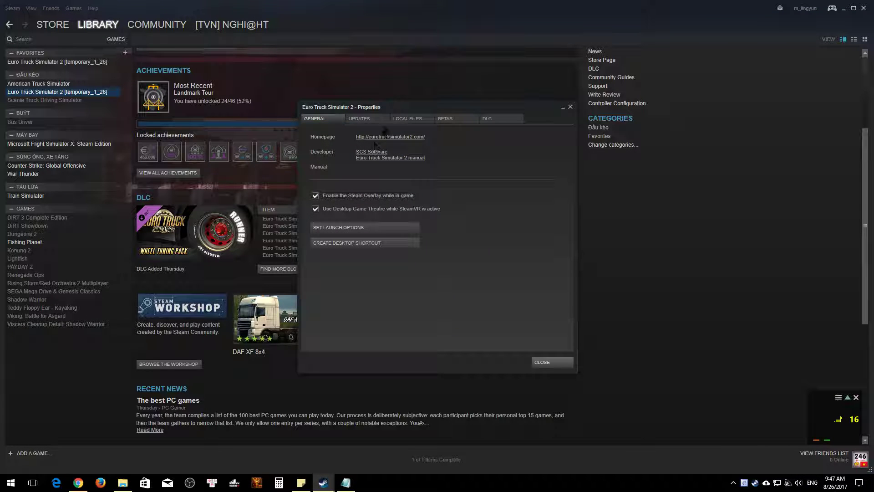
click(410, 120)
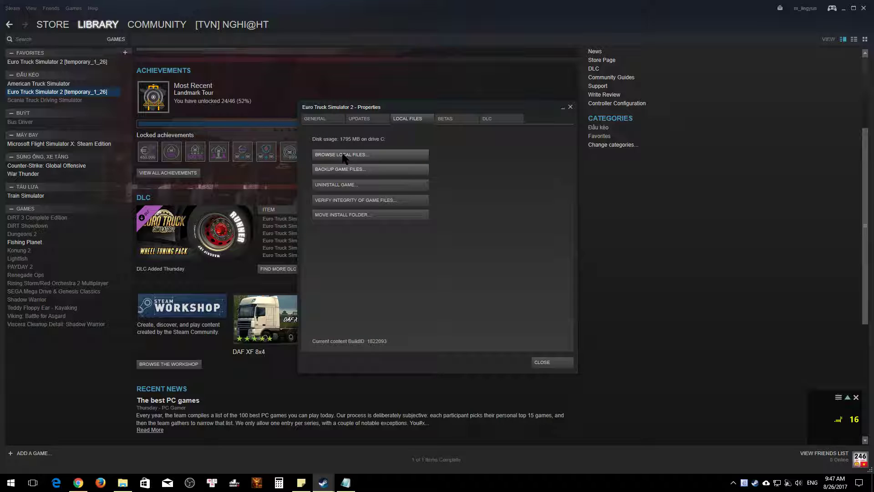
click(387, 153)
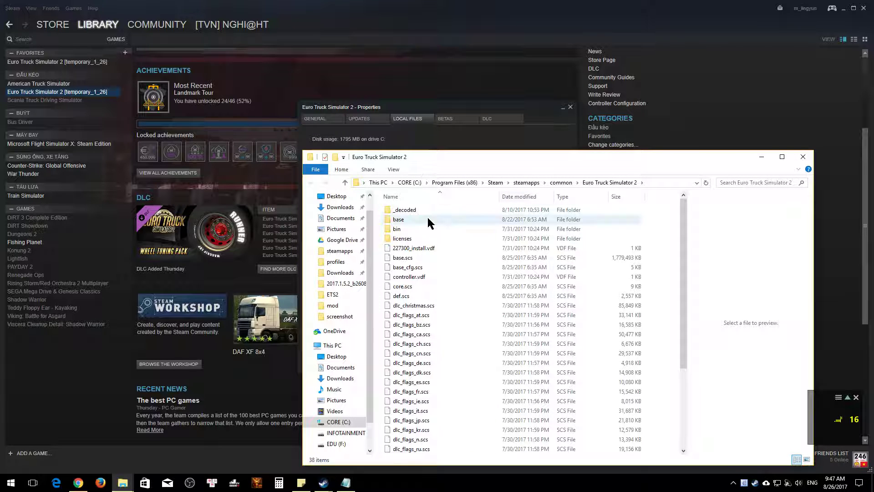
Create a desktop shortcut to eurotrucks2.exe from the game's bin\win_x64 folder
double_click(406, 229)
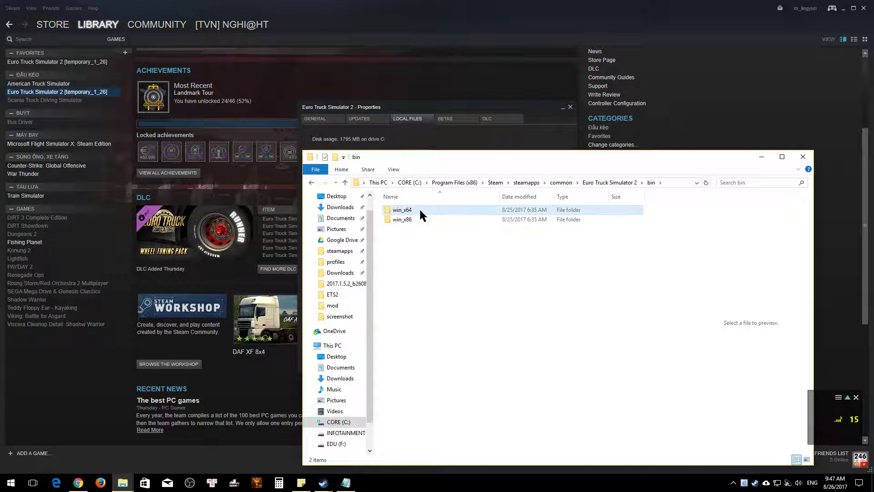
click(415, 220)
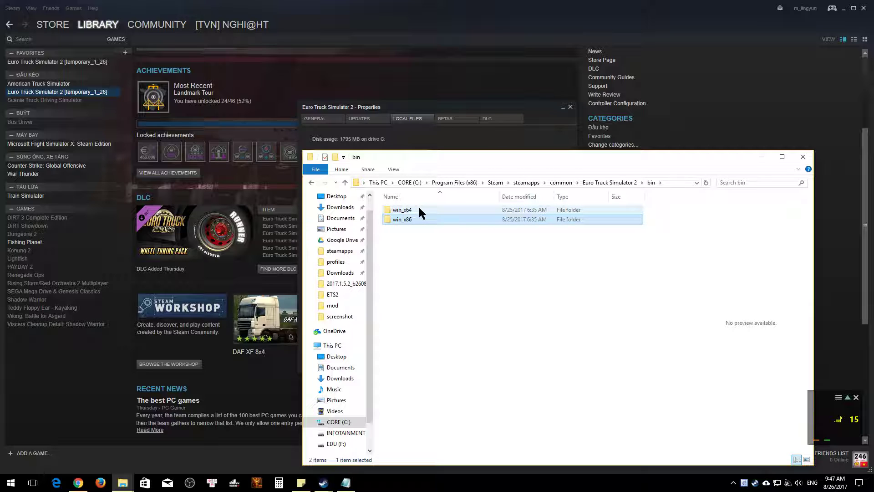
click(419, 207)
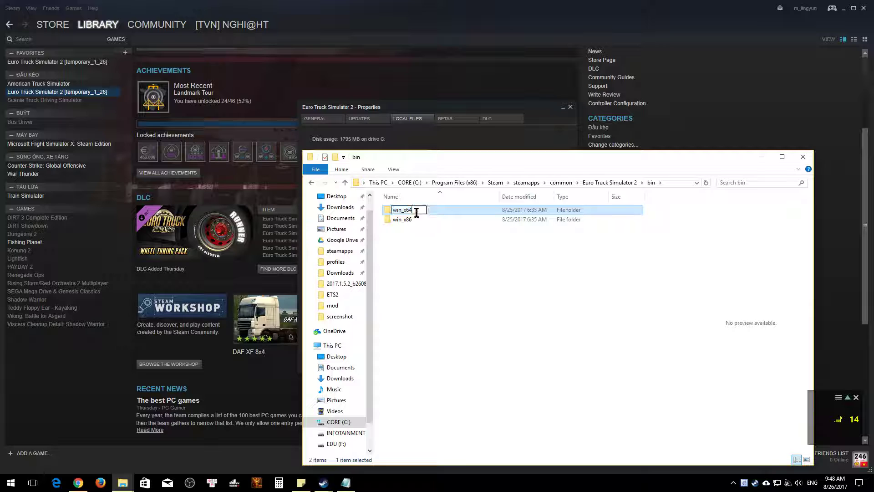
double_click(416, 210)
click(424, 219)
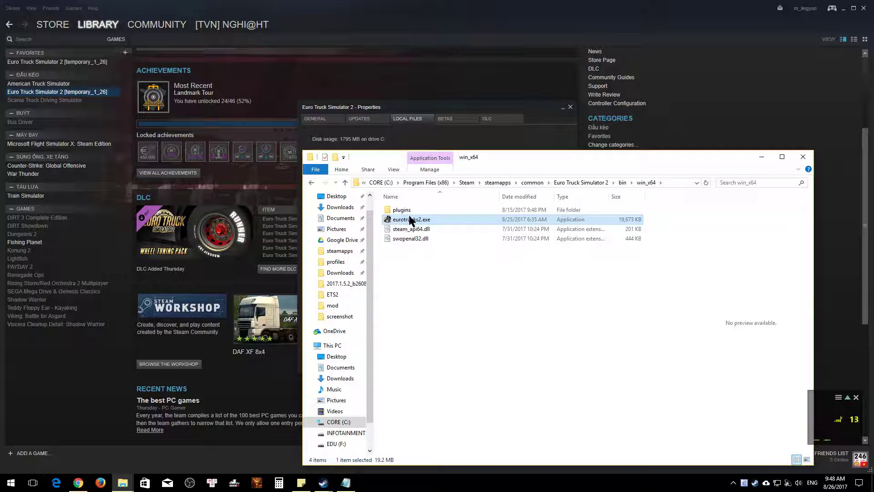
right_click(453, 218)
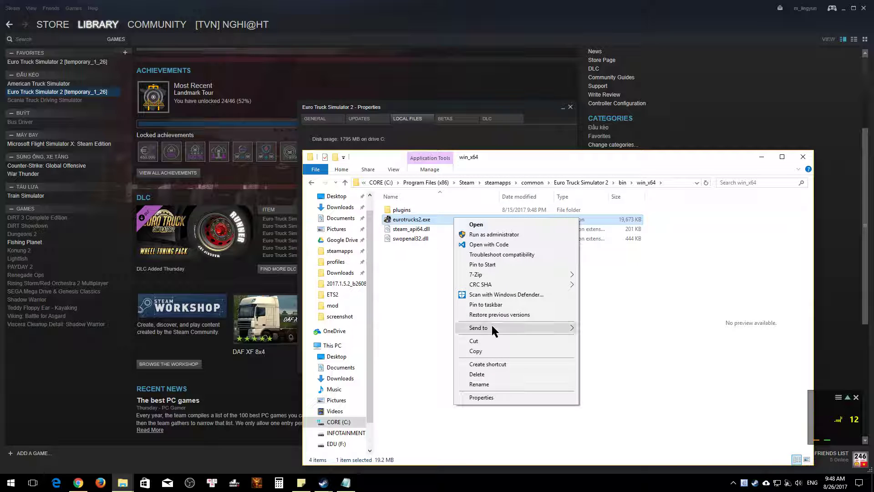
mouse_move(503, 327)
click(599, 349)
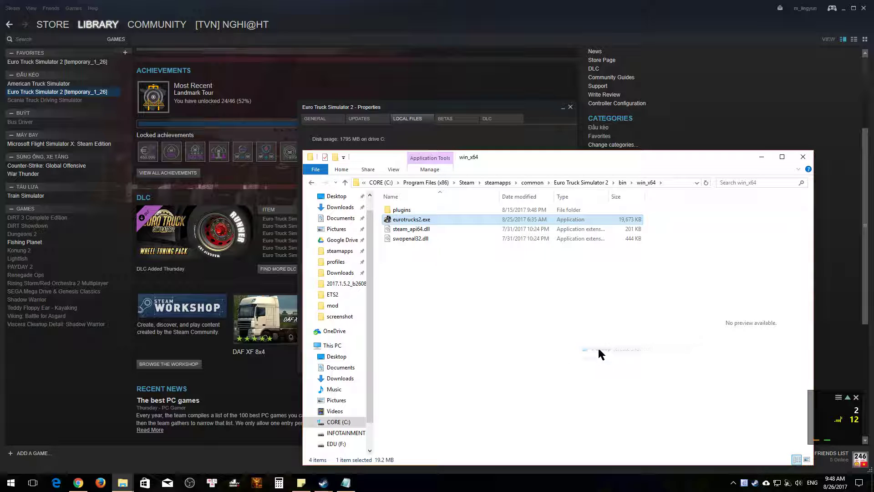
click(657, 252)
Minimize the game folder window, close the game's properties dialog and minimize Steam
click(759, 157)
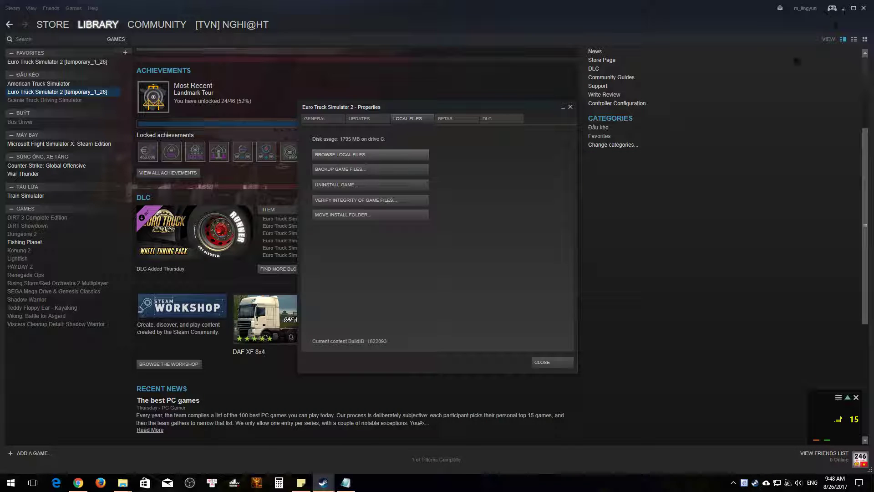
click(553, 361)
click(843, 9)
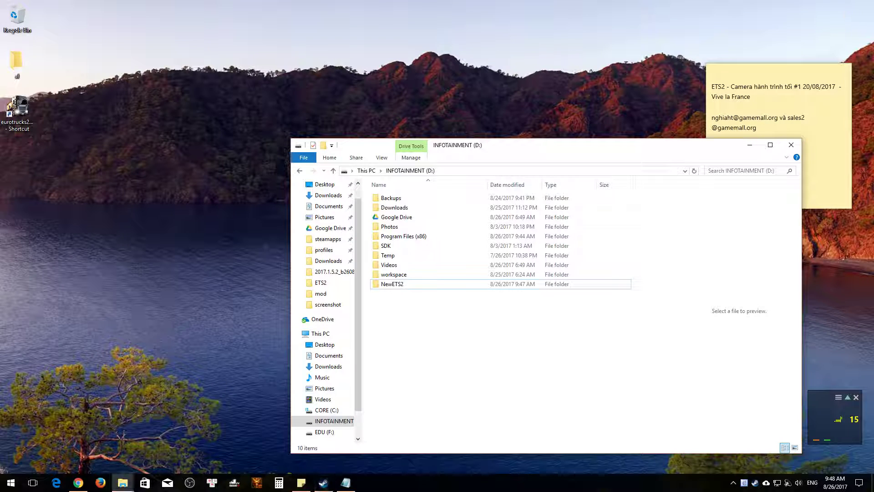
Rename the new eurotrucks2.exe desktop shortcut to "ETS2 o C"
click(17, 112)
key(F2)
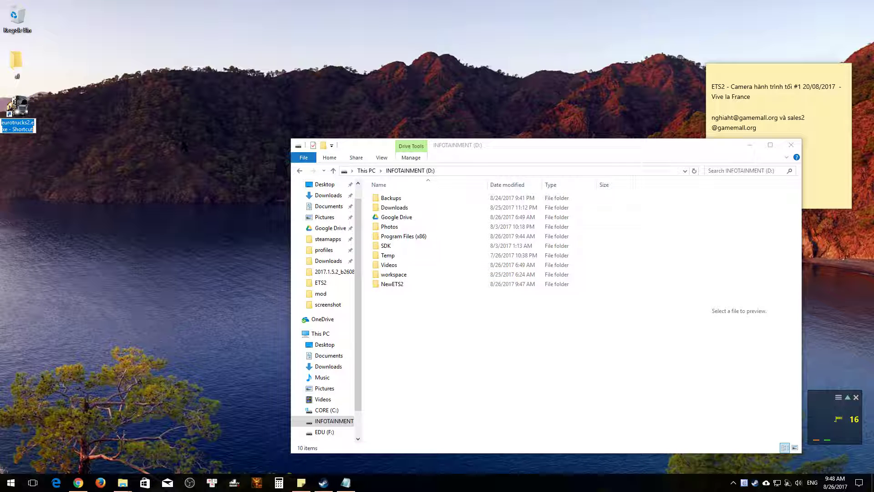
text(ETS2)
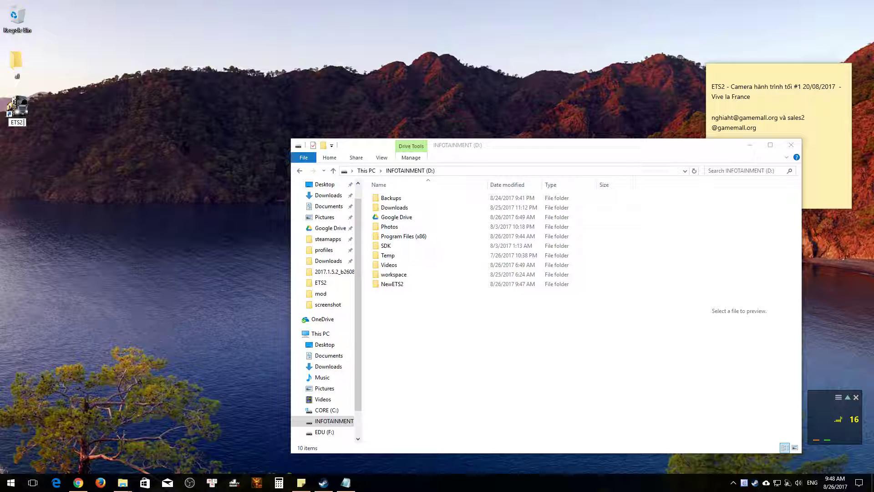
text( Docu)
key(Return)
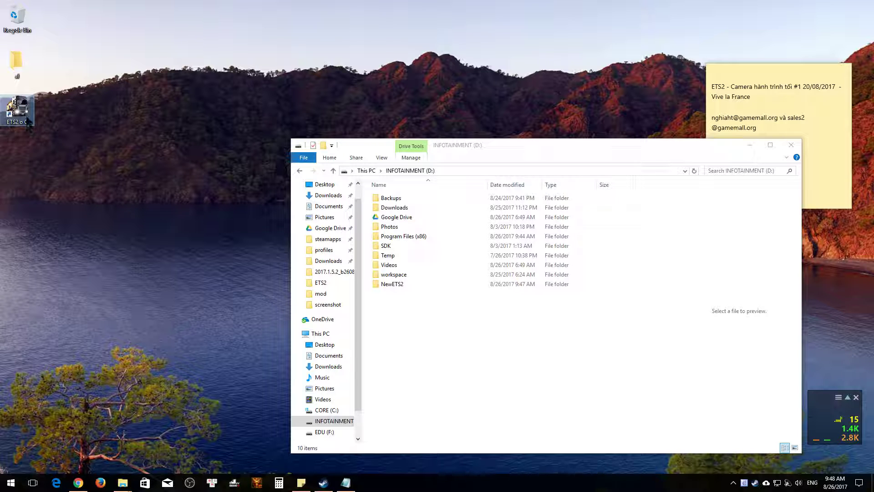
Duplicate the "ETS2 o C" shortcut on the desktop and name the copy "ETS2 o D"
right_click(27, 117)
click(38, 261)
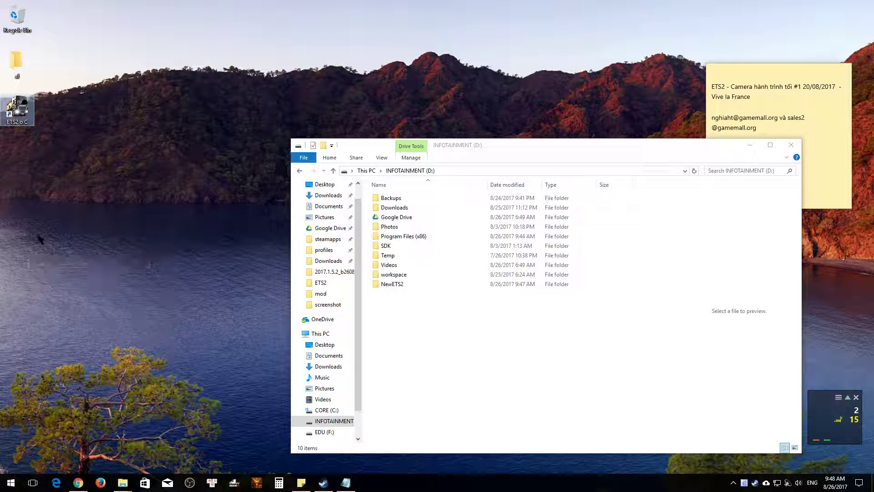
key(ctrl+v)
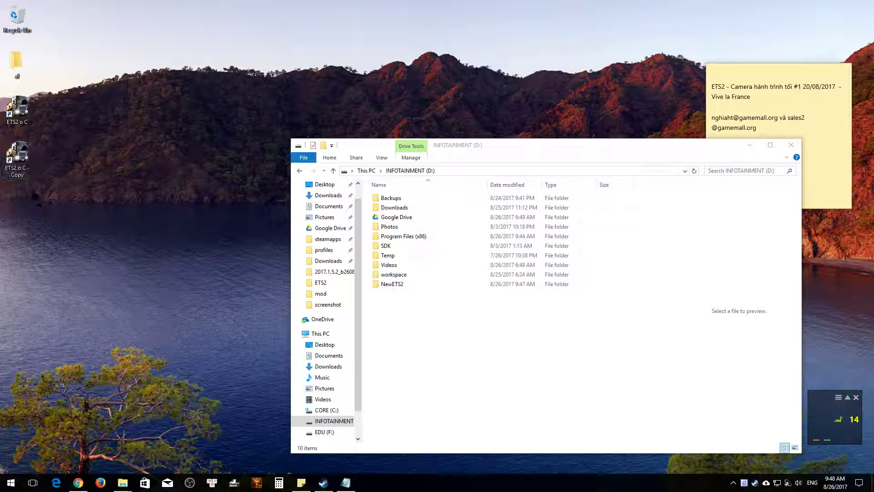
key(F2)
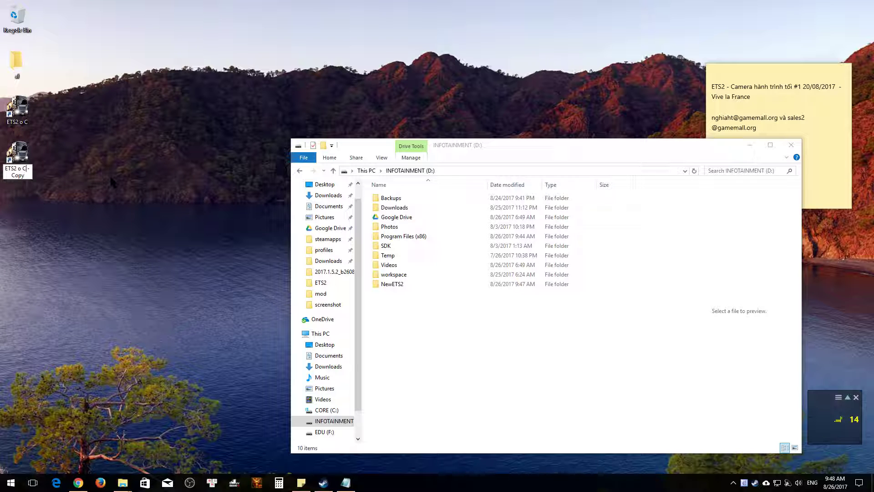
text(D)
key(Return)
key(Up)
key(Down)
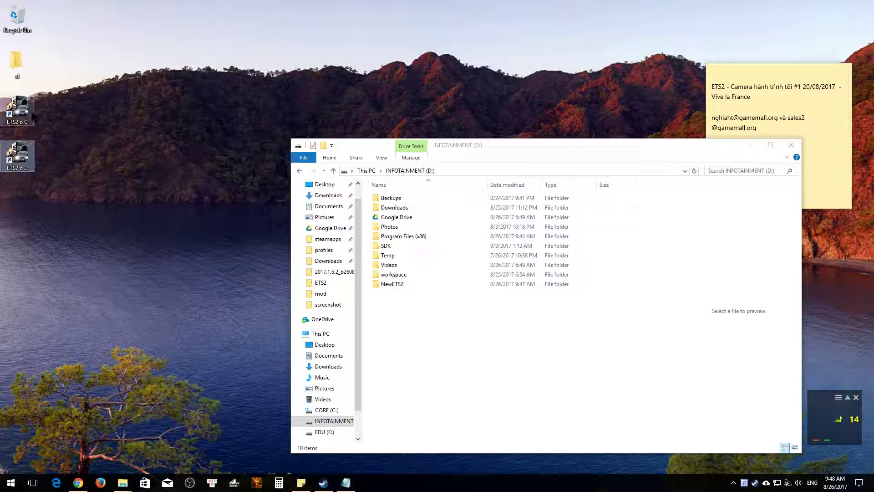
key(Up)
Open Documents\Euro Truck Simulator 2 in a second Explorer window, offset it from the D: window, and bring the D: window forward
key(super+e)
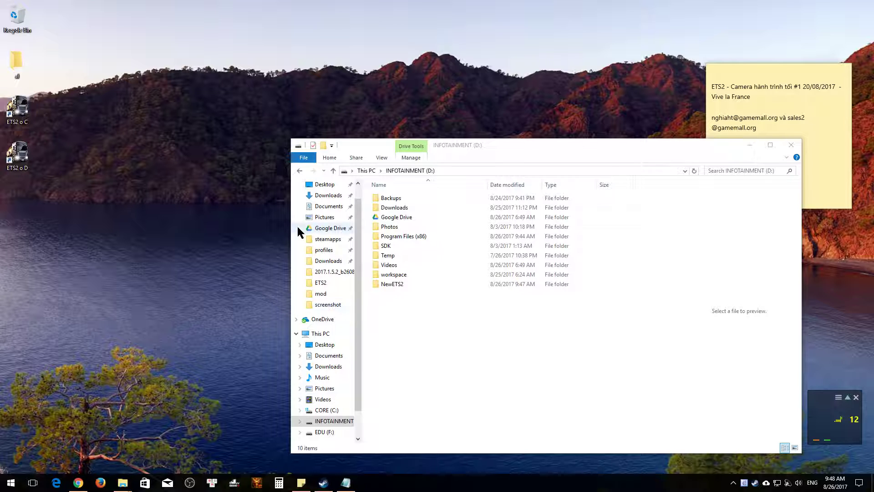
click(353, 219)
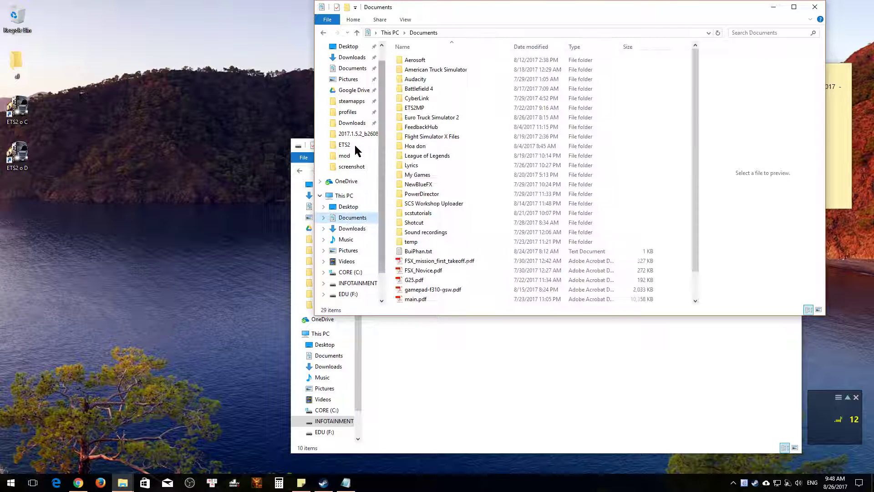
double_click(431, 117)
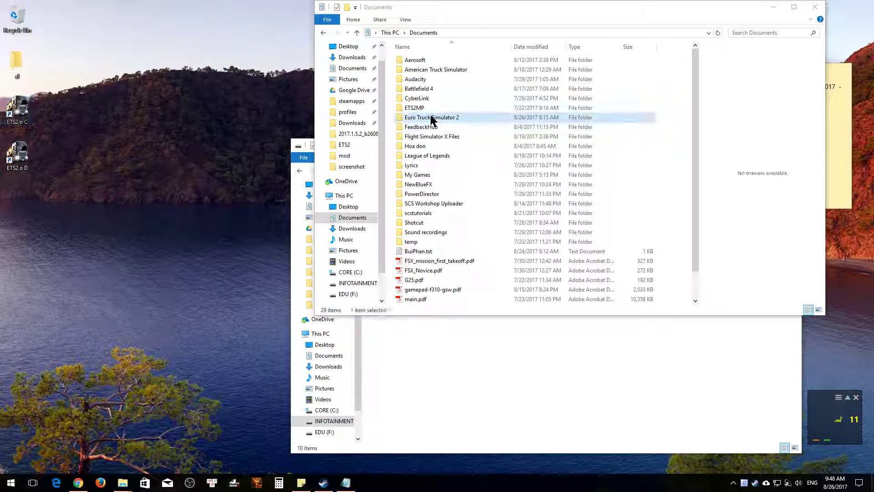
drag(476, 12, 367, 40)
click(440, 375)
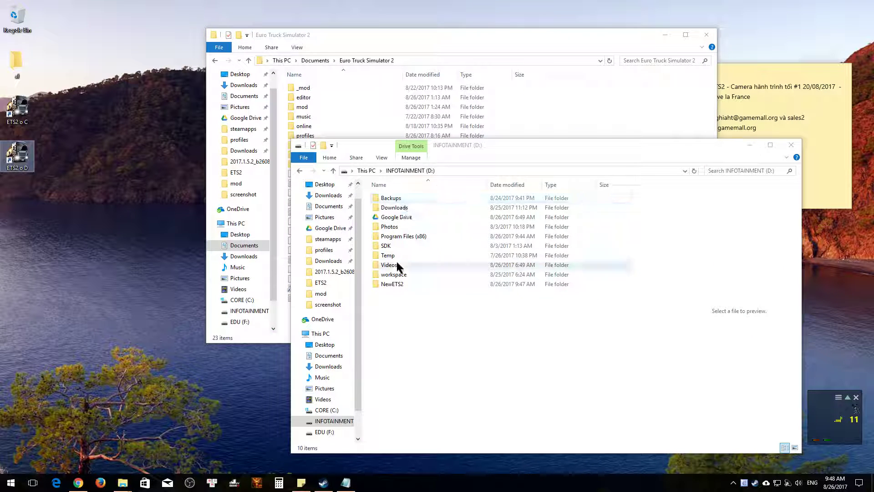
Open the NewETS2 folder on drive D, minimize the Documents folder window, and open the "ETS2 o D" shortcut's properties at its Target field
double_click(395, 284)
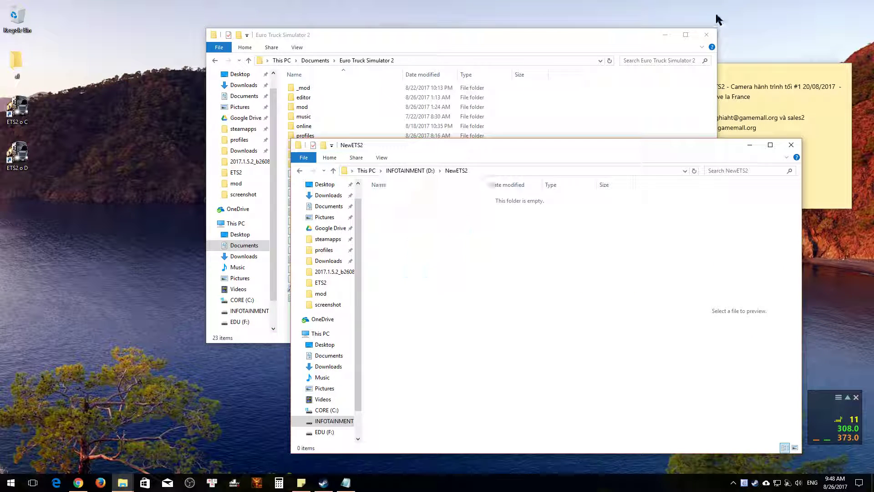
click(665, 35)
right_click(21, 159)
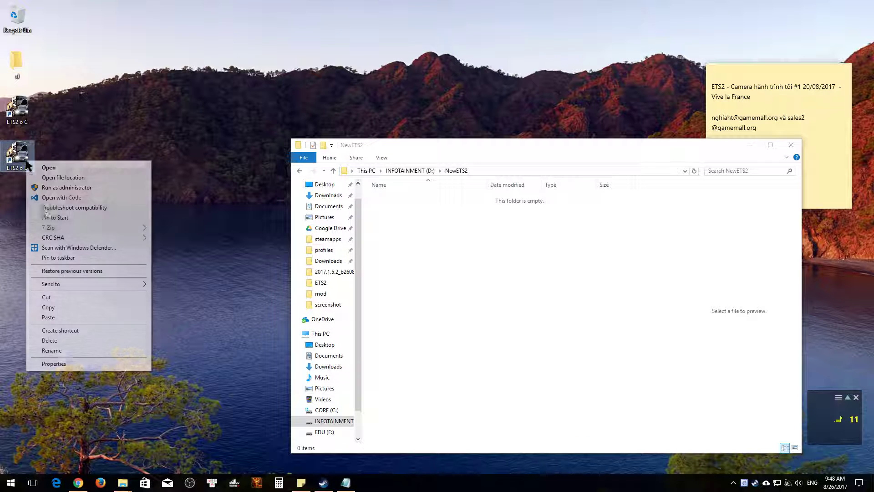
click(56, 364)
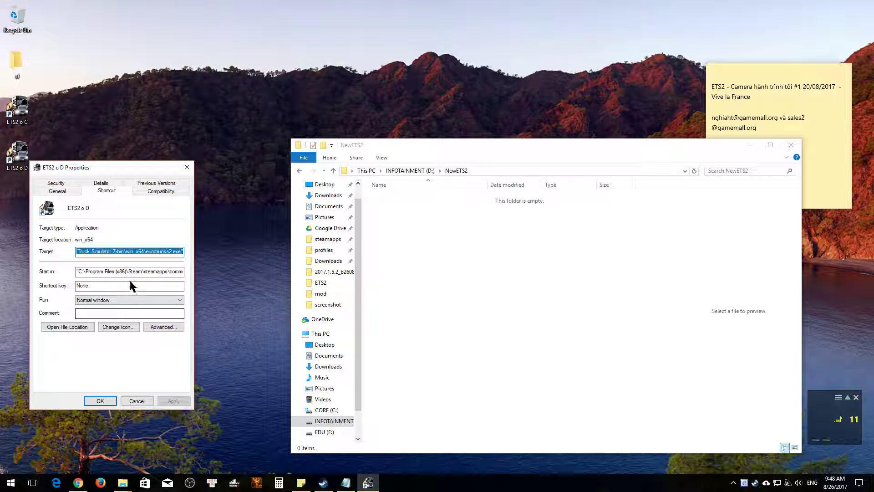
click(78, 252)
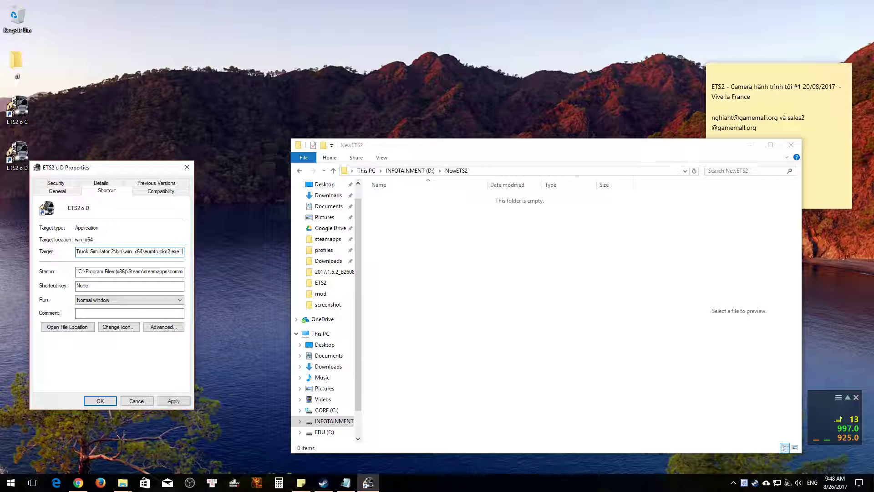
Consult the Notepad notes for the -homedir example to add to the shortcut target
click(346, 482)
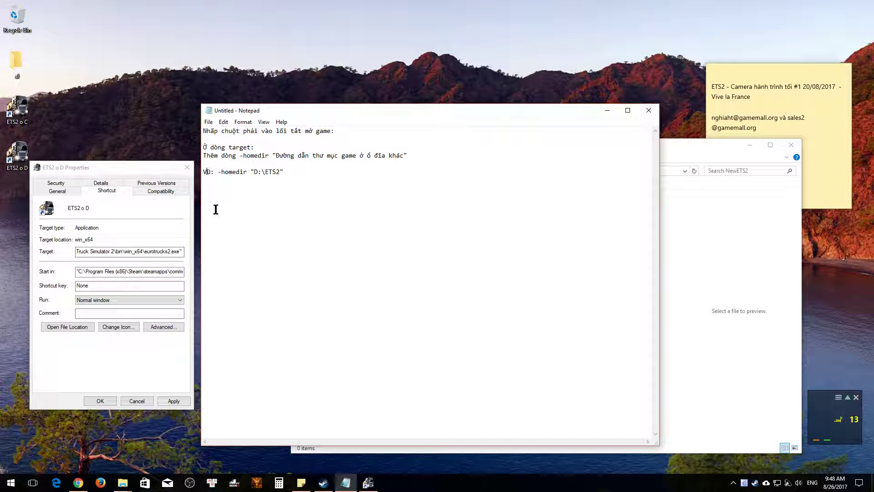
drag(224, 174, 299, 172)
click(288, 156)
click(326, 179)
Copy the full path of the NewETS2 folder, D:\NewETS2, and return to the shortcut's properties
click(678, 215)
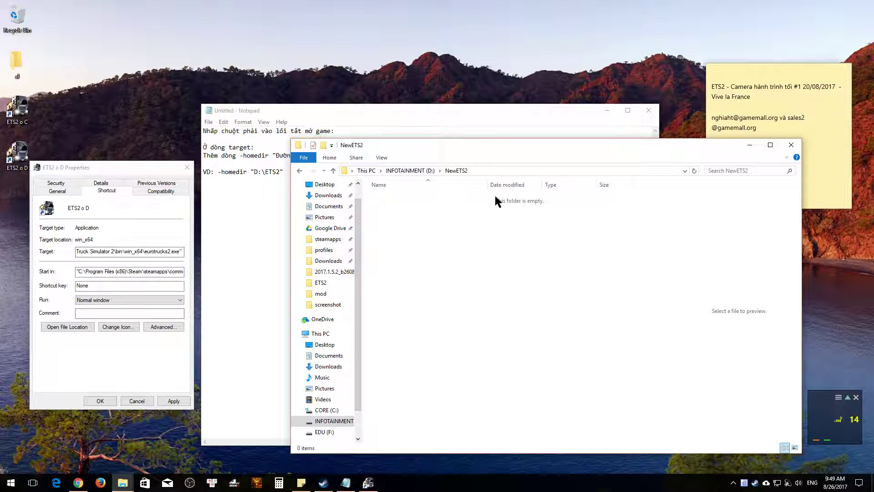
click(485, 172)
key(ctrl+c)
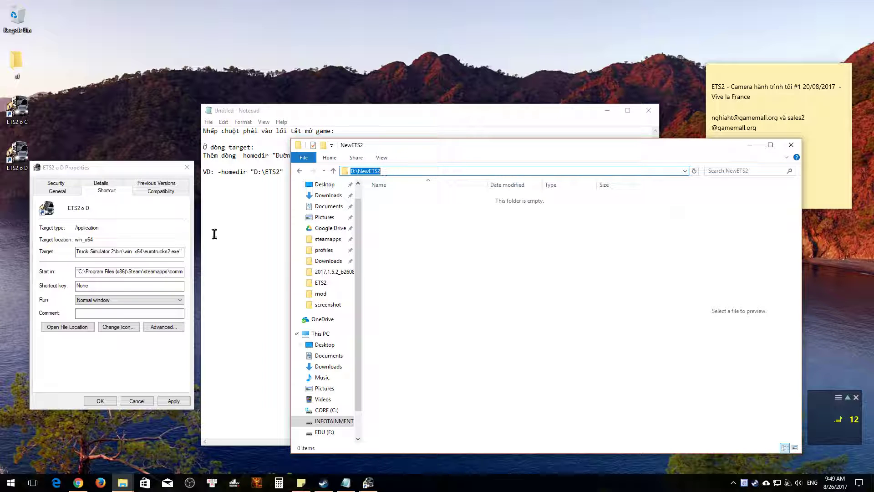
key(alt+Tab)
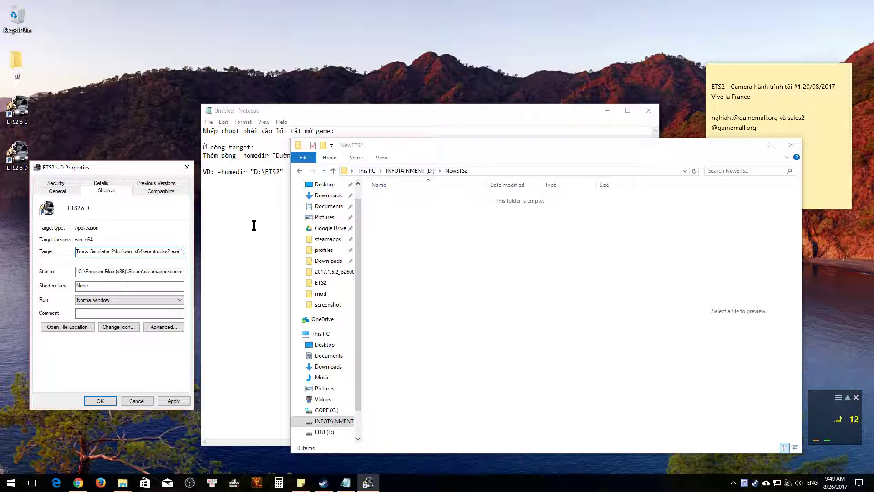
Append -homedir "D:\NewETS2" to the "ETS2 o D" shortcut's target and save the properties
text(-home)
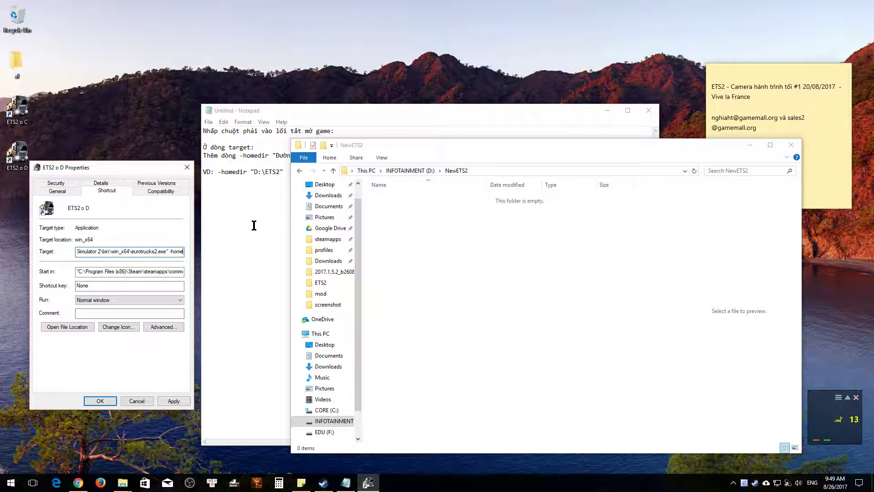
text(dir ")
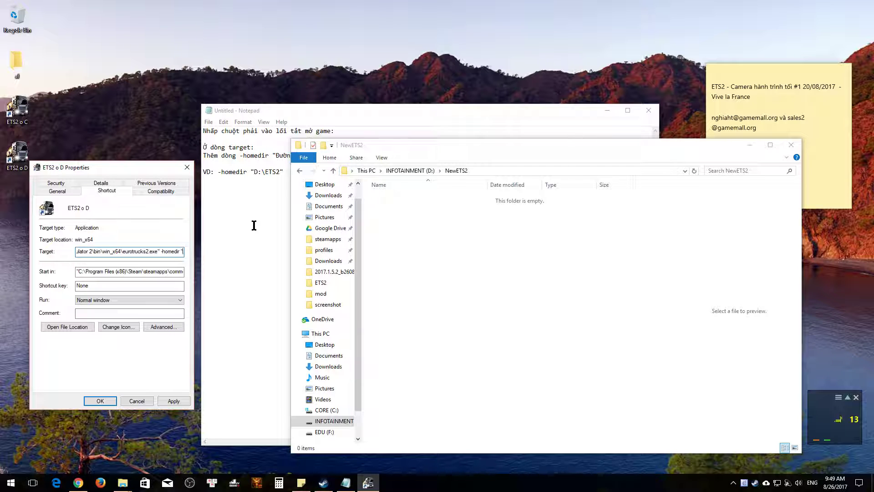
key(ctrl+v)
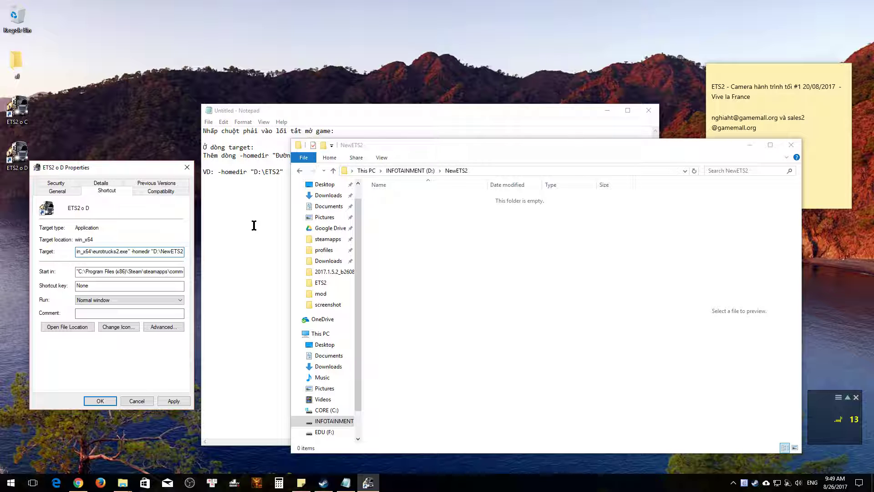
text(")
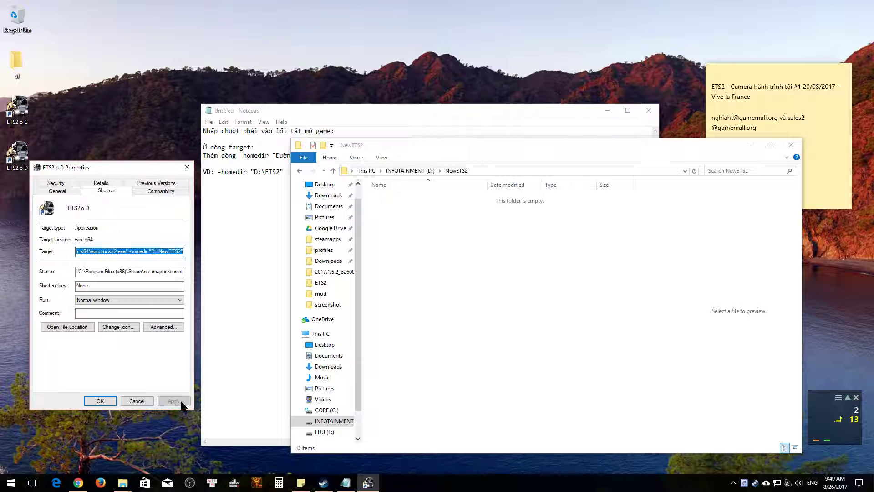
click(101, 402)
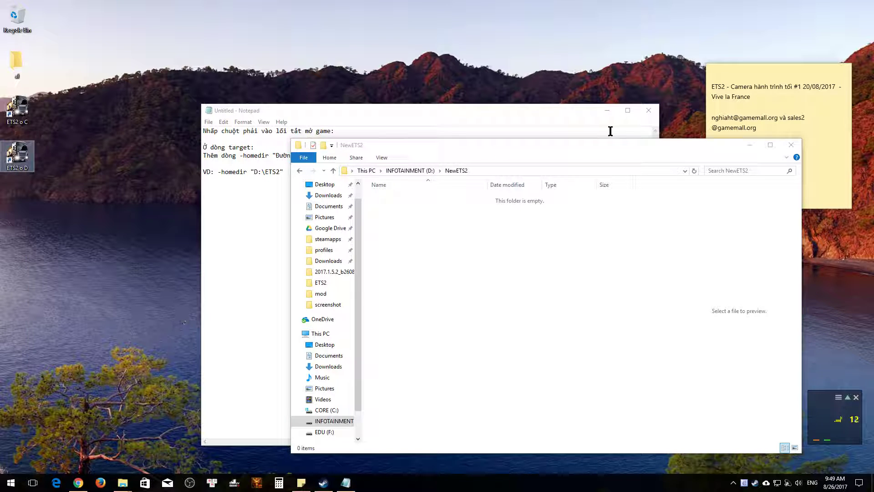
Launch the game from the "ETS2 o D" shortcut, allow its optional launch parameters in Steam, and use the gamepad as mouse
click(17, 111)
click(20, 155)
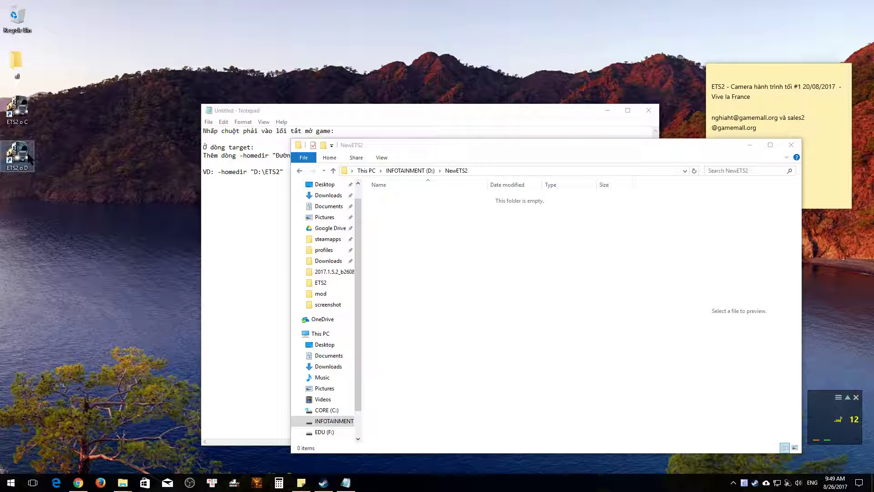
click(608, 110)
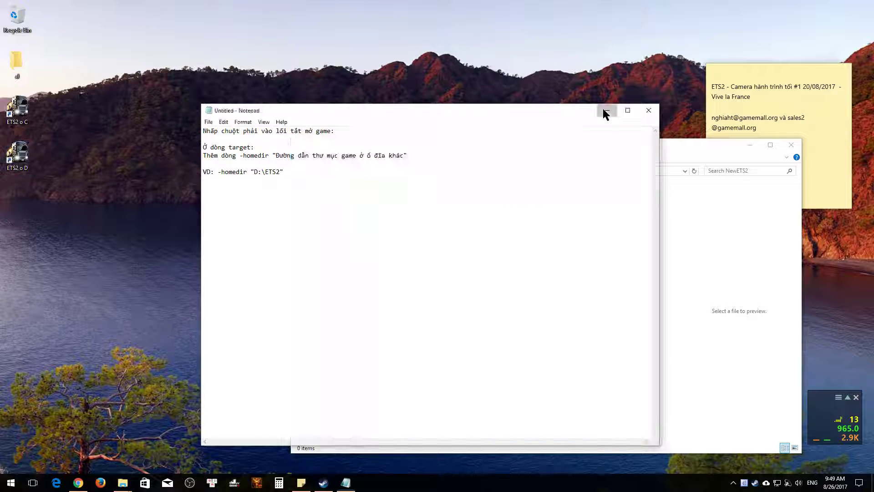
drag(512, 280, 437, 306)
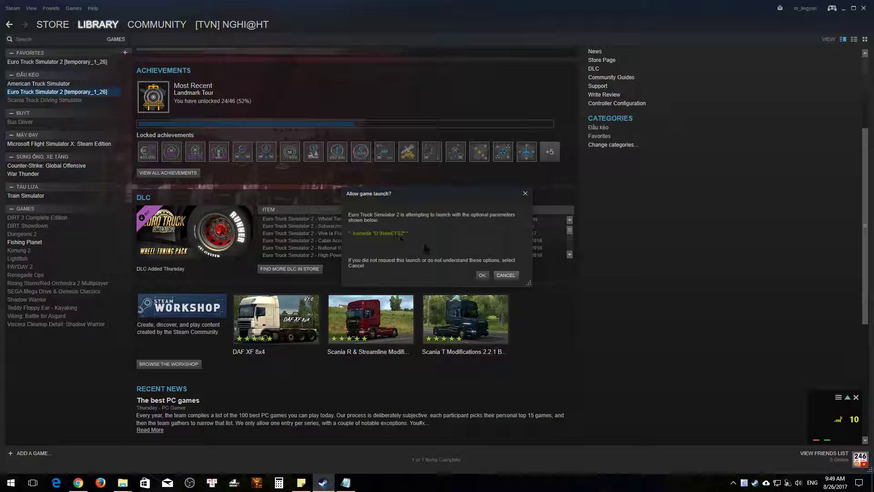
click(483, 275)
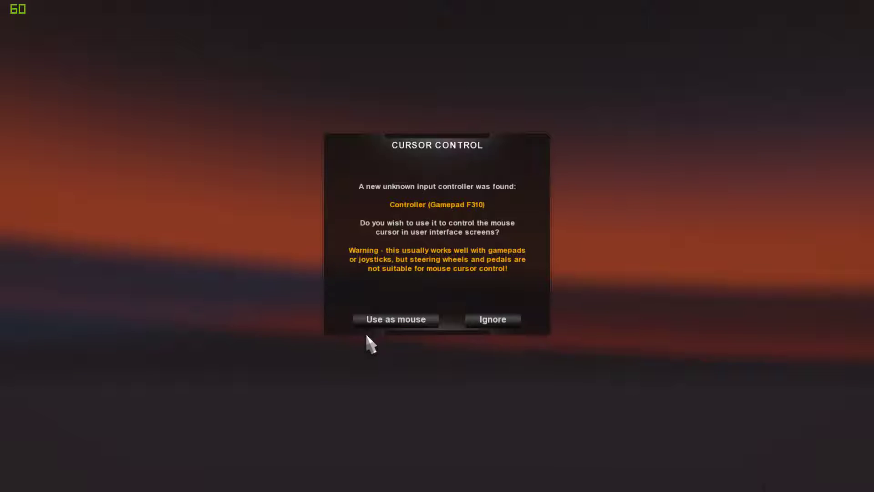
click(373, 324)
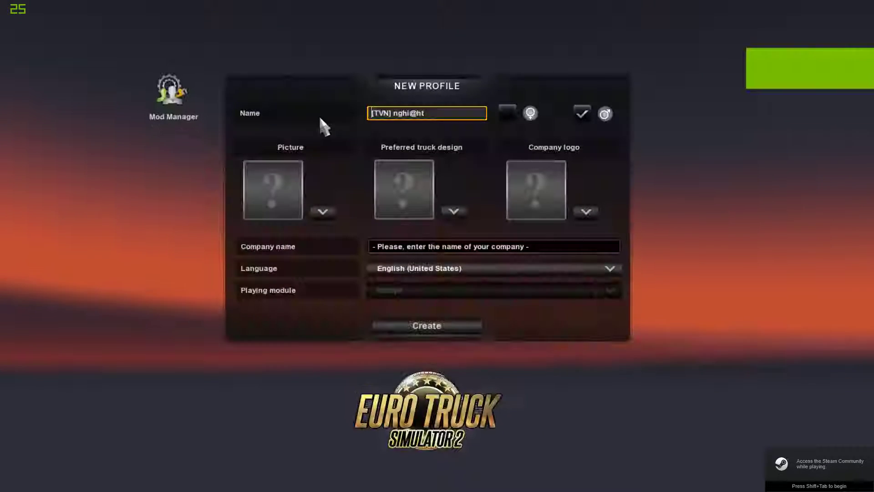
Open the game's Mod Manager from the new profile screen, dismiss its welcome dialog, and exit the manager
click(173, 100)
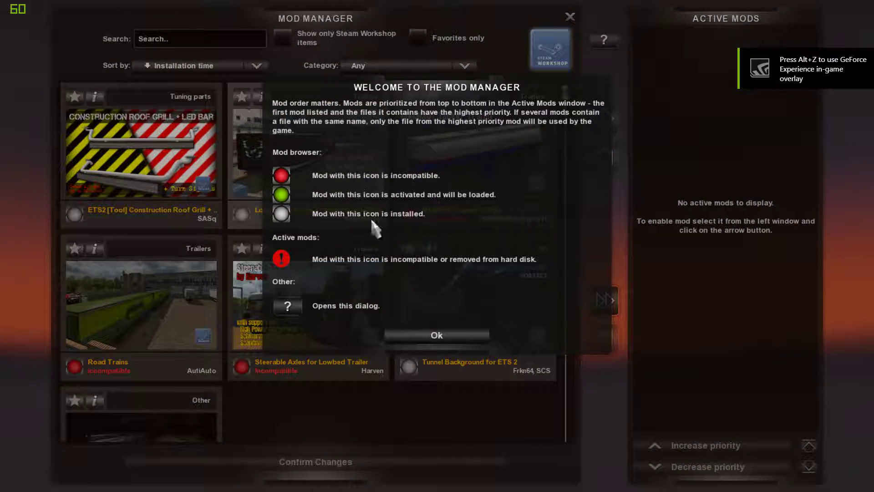
click(433, 335)
key(Escape)
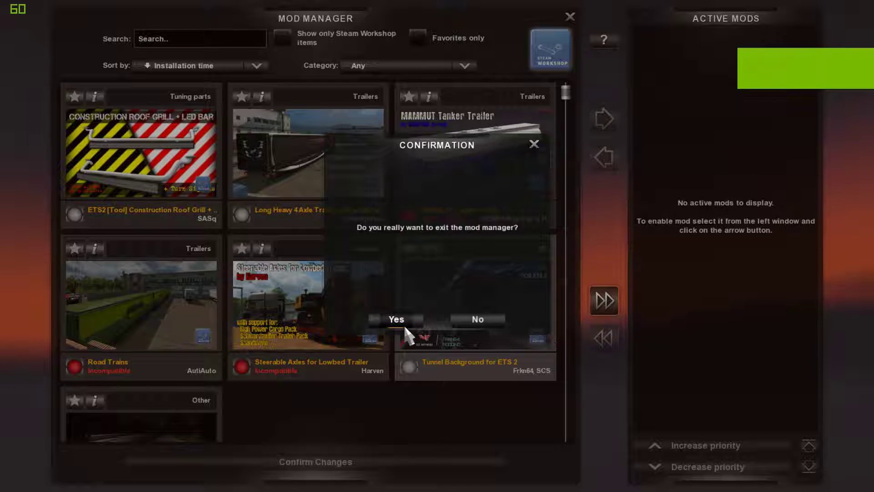
click(404, 322)
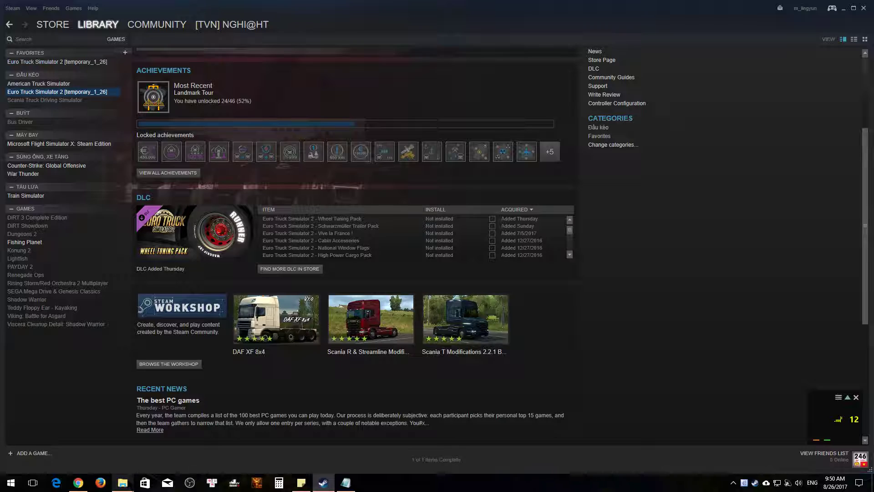
Inspect the Euro Truck Simulator 2 folder inside NewETS2, including its mod subfolder
mouse_move(122, 482)
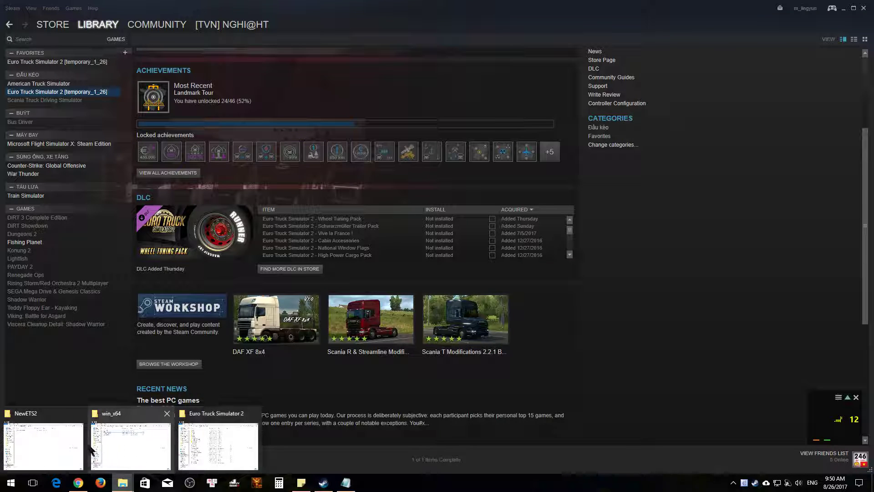
click(45, 434)
double_click(416, 197)
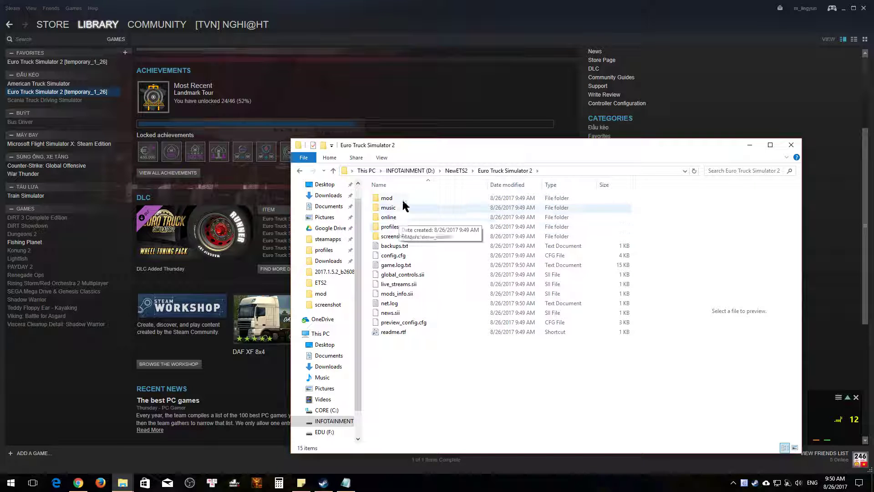
double_click(403, 199)
drag(430, 290, 504, 203)
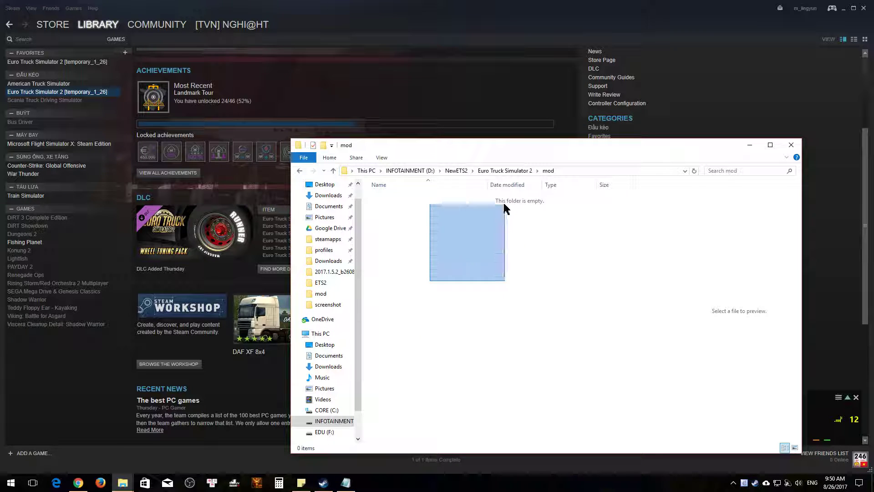
click(505, 171)
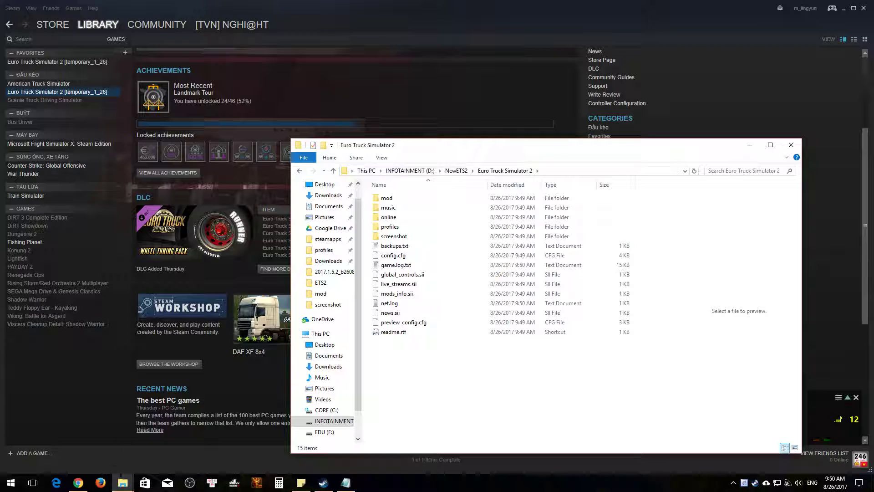
Place the Documents and D:\NewETS2 Euro Truck Simulator 2 folder windows side by side and compare their contents
mouse_move(123, 482)
click(131, 439)
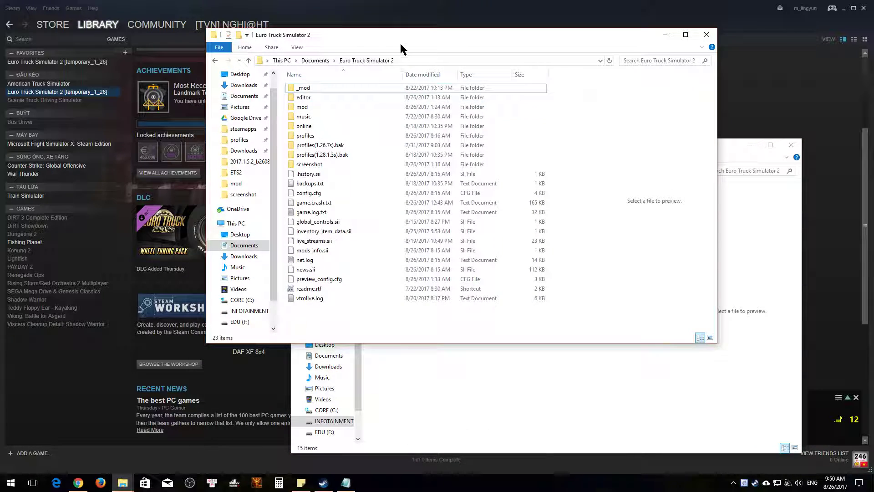
drag(327, 43, 139, 111)
drag(628, 144, 664, 102)
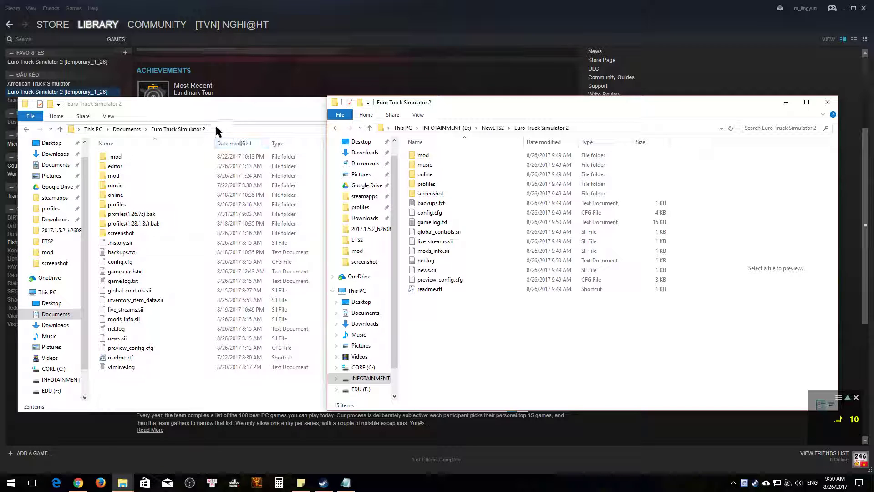
click(223, 108)
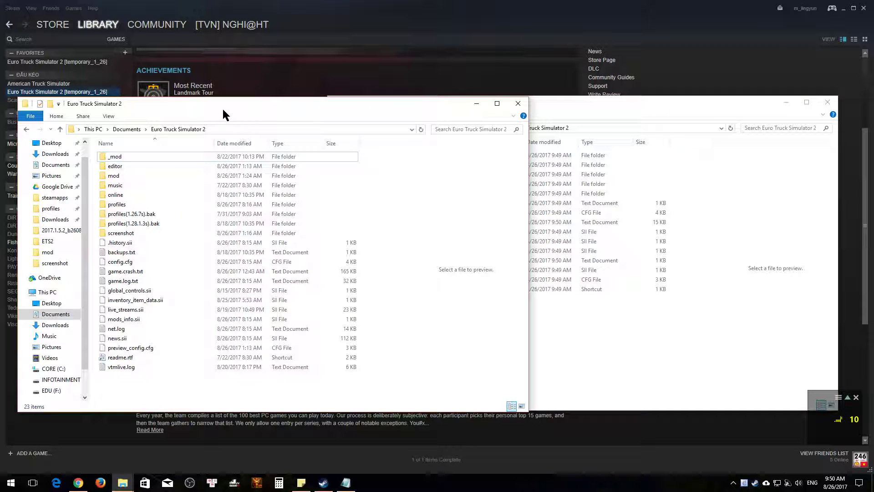
click(147, 166)
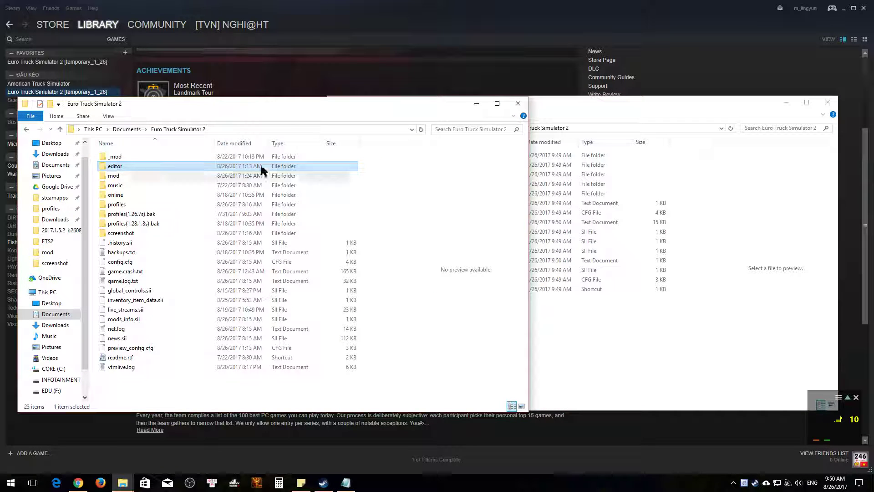
click(646, 324)
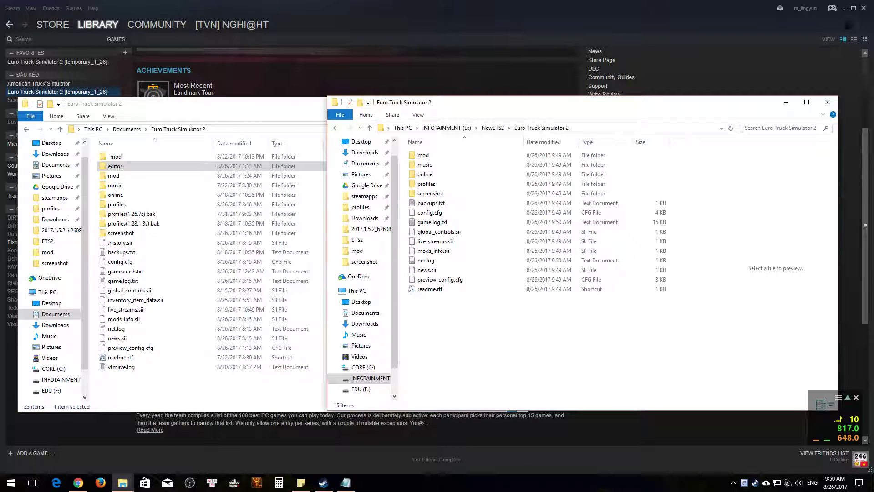
Minimize Steam, bring up the Notepad notes, and minimize the Documents folder window
click(843, 8)
click(346, 482)
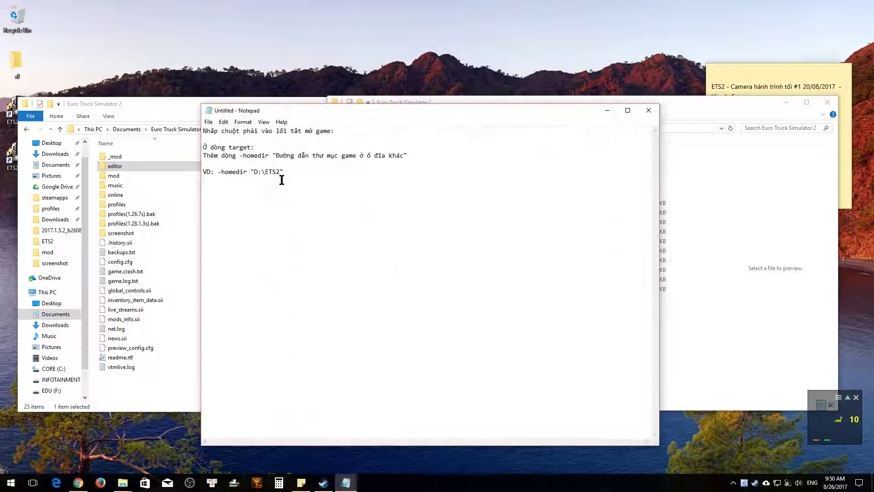
double_click(209, 171)
click(245, 172)
click(315, 102)
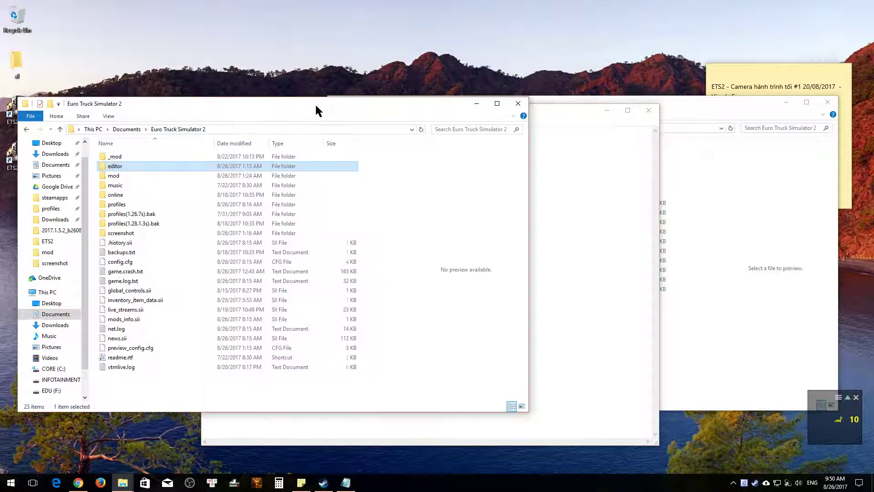
click(477, 103)
Select the "ETS2 o C" and "ETS2 o D" desktop shortcuts in turn to point them out
drag(64, 97, 22, 173)
click(25, 116)
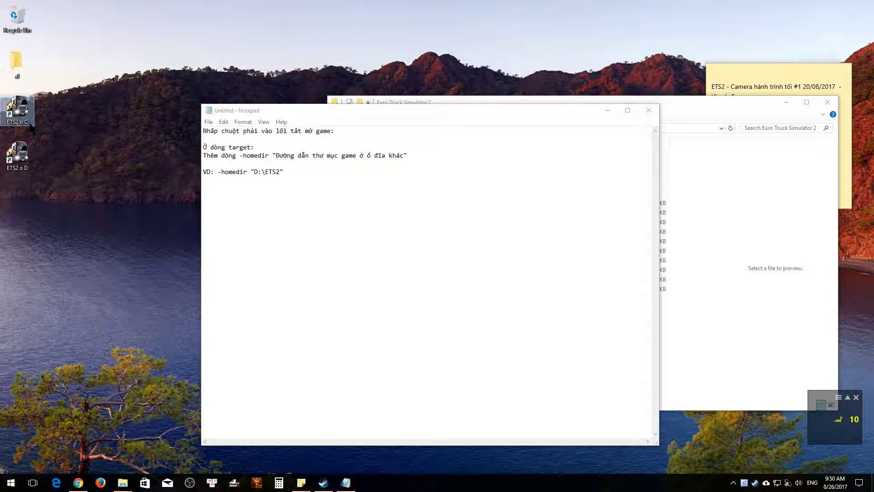
drag(51, 146, 2, 204)
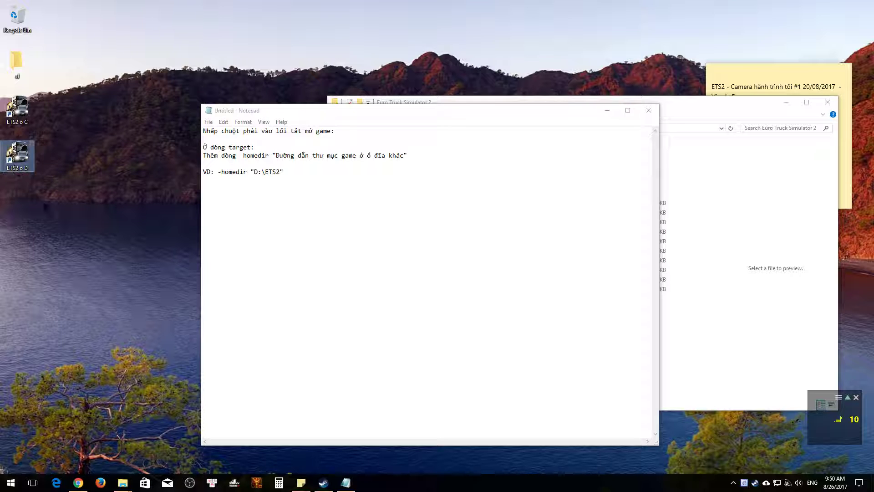
Review the example -homedir "D:\ETS2" line in the Notepad notes by highlighting the path and the full parameter
click(391, 191)
drag(250, 173, 285, 178)
click(283, 176)
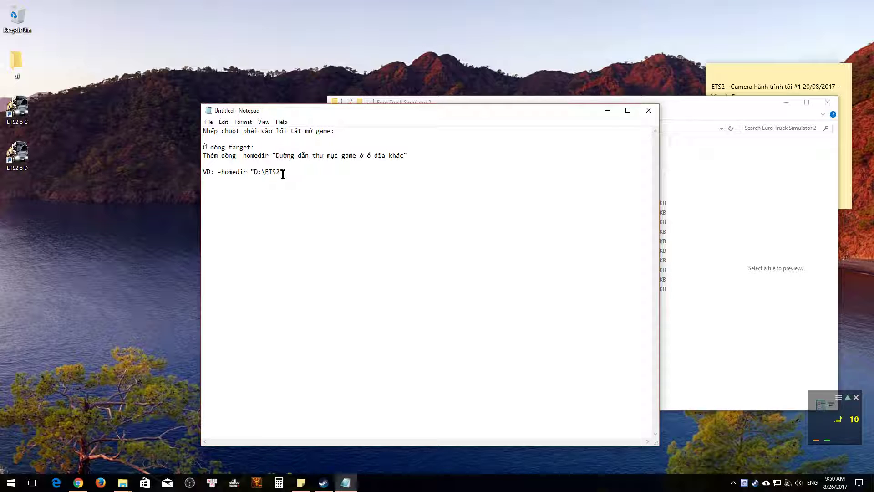
drag(218, 172, 291, 172)
click(297, 172)
double_click(296, 171)
click(296, 172)
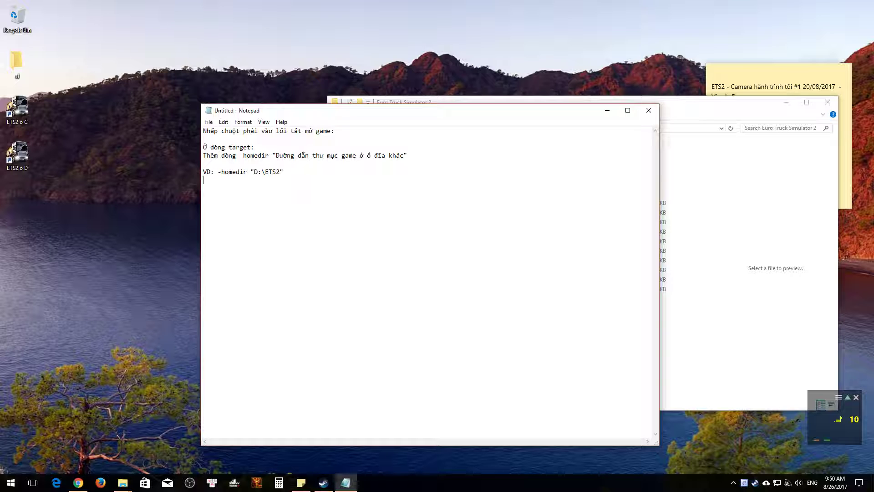